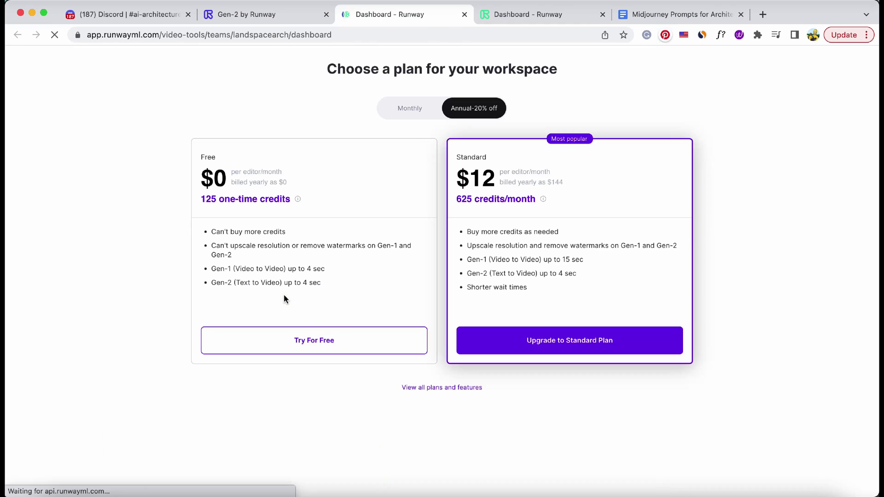
Enter Gen-2 on the free plan and load the Austin tower render as the starting image.
left_click(300, 340)
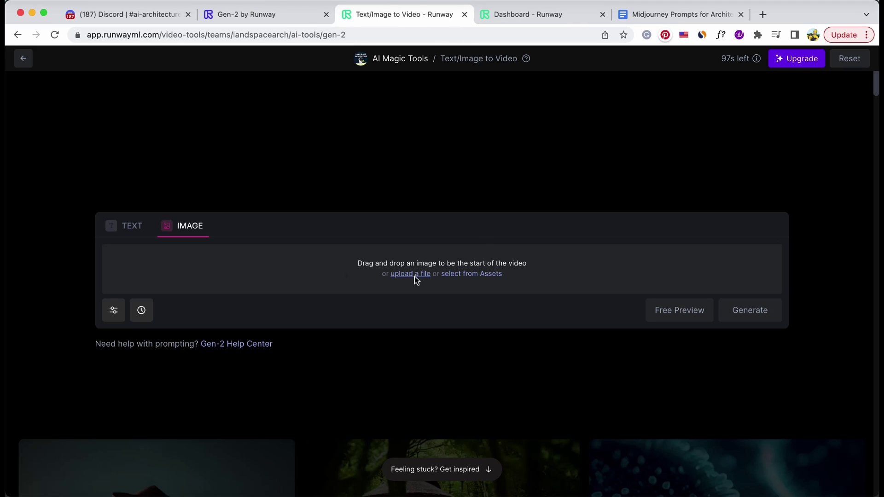
left_click(414, 277)
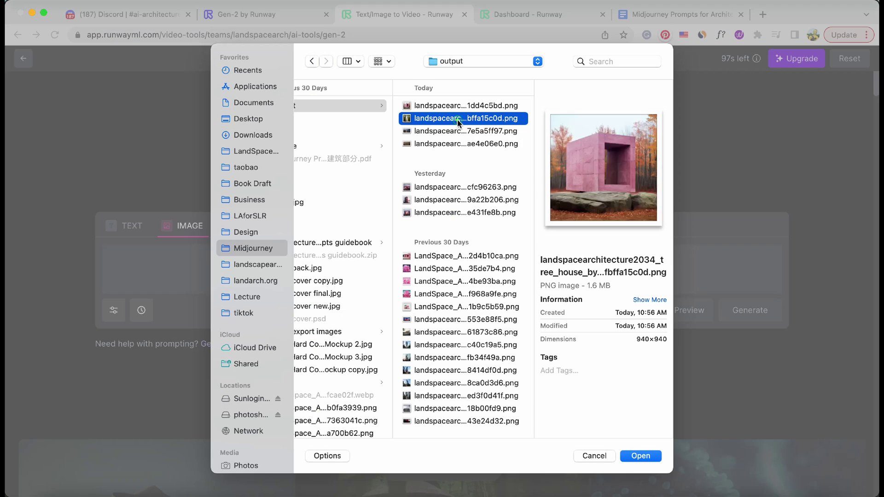
left_click(458, 133)
left_click(460, 145)
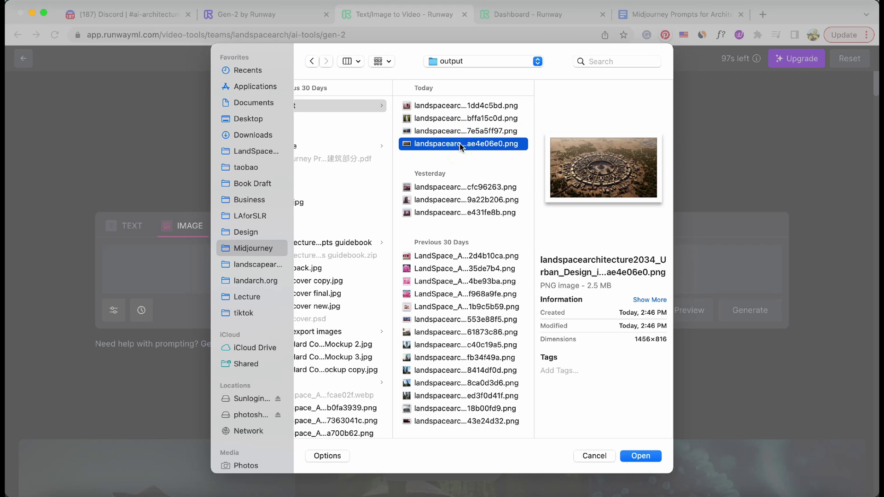
left_click(461, 133)
double_click(460, 133)
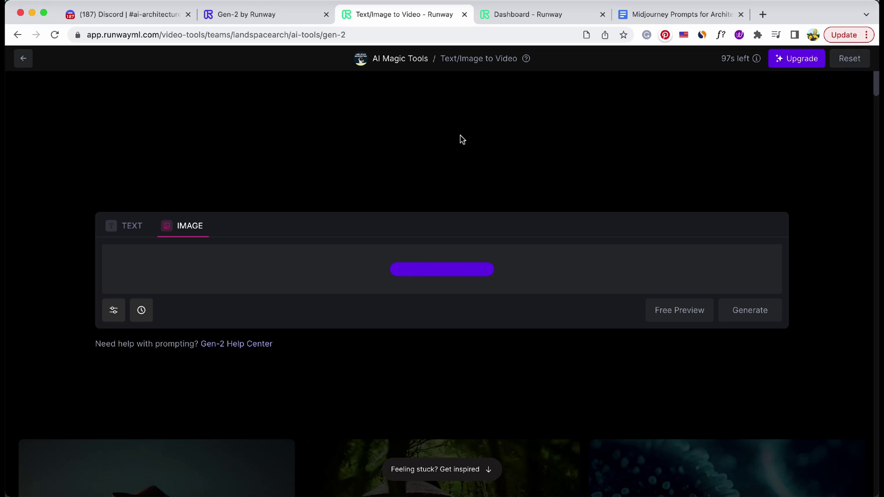
Generate the four-second Austin tower video, play it, and return to Discord.
left_click(764, 311)
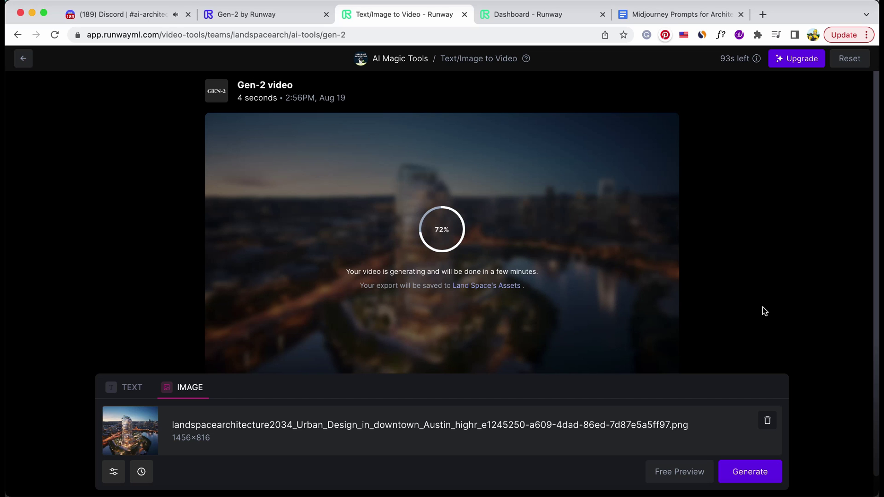
left_click(218, 357)
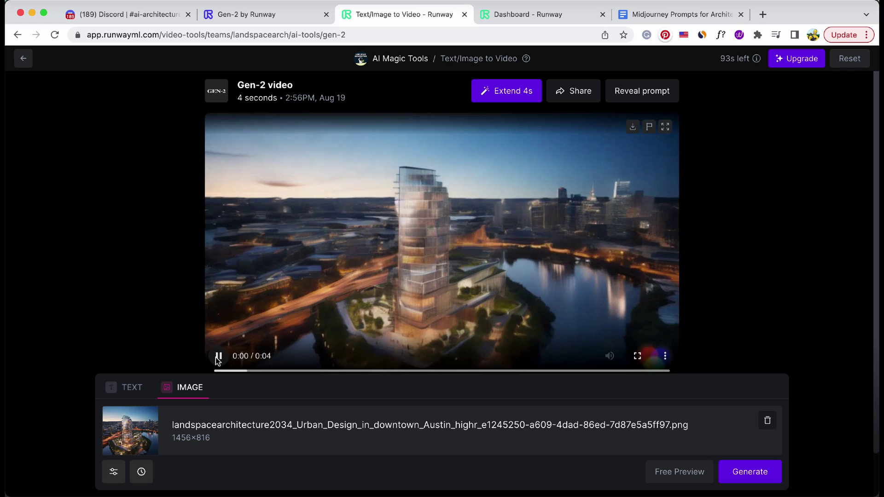
key("super+1")
Copy the Austin tower's Midjourney prompt from #ai-architecture into Runway's text prompt.
scroll(243, 213, "up", 1)
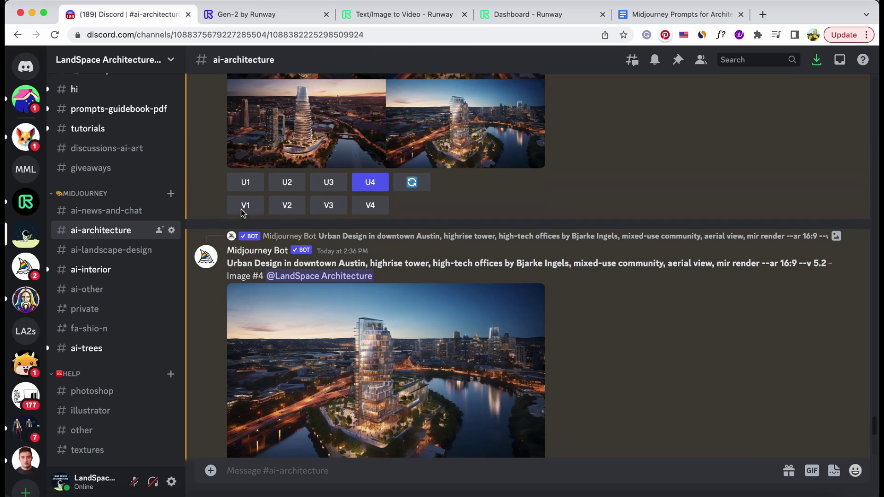
left_click_drag(229, 264, 772, 263)
key("ctrl+Tab")
key("ctrl+Tab")
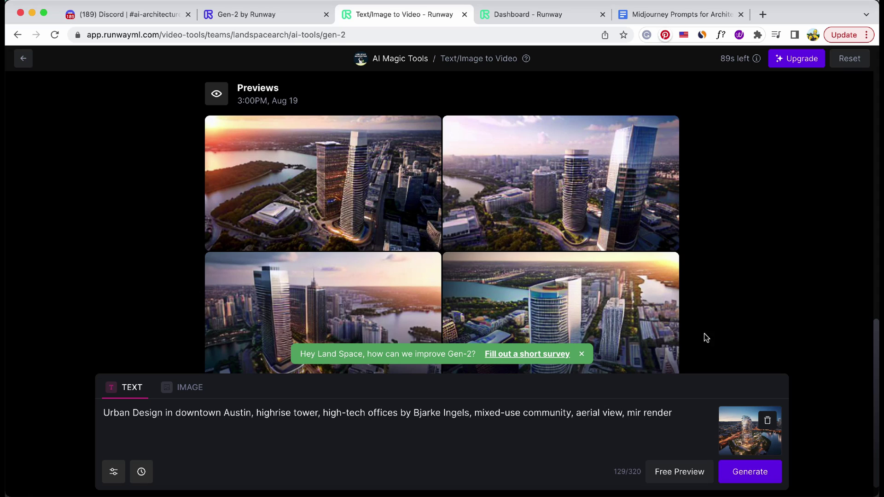
Cut ', mir render' from the prompt, make free previews, and generate a video from the bottom-left still.
left_click_drag(673, 414, 622, 415)
key("BackSpace")
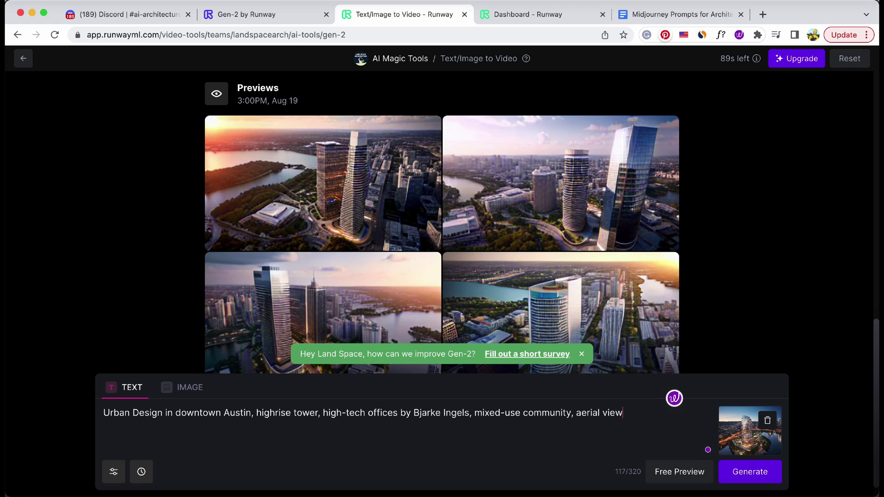
left_click(682, 468)
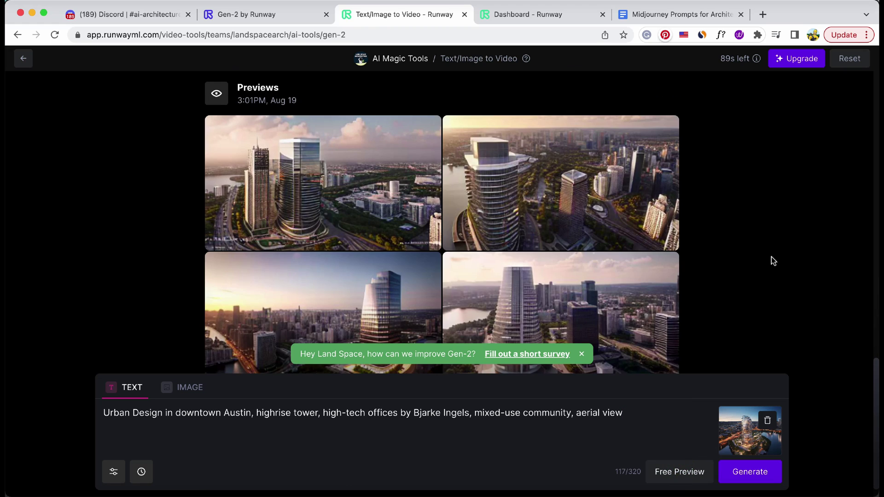
mouse_move(392, 330)
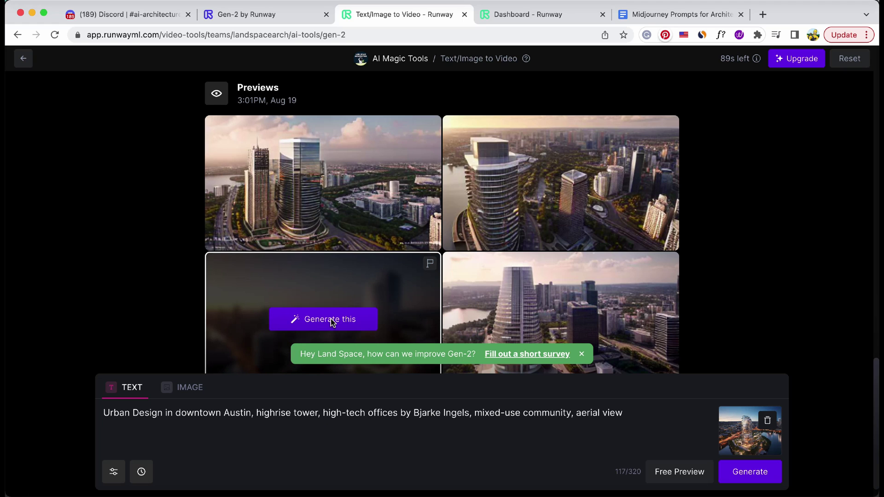
left_click(331, 318)
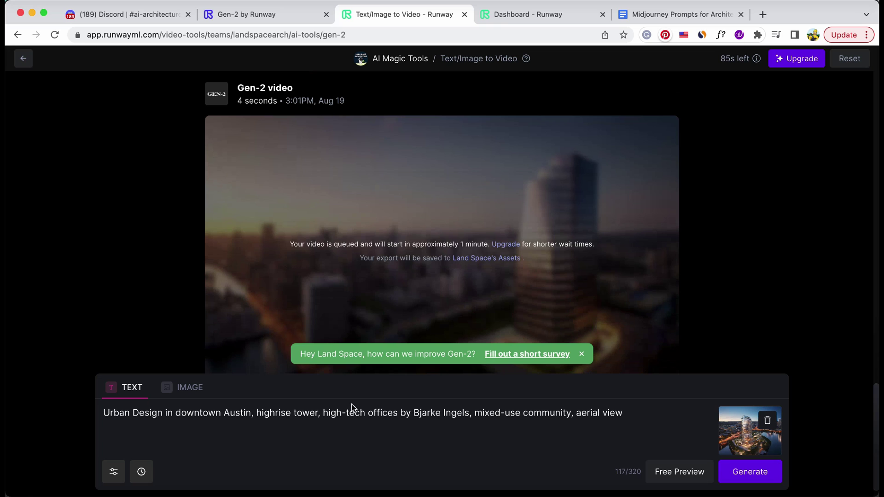
Dismiss the survey notice, play the new tower video, and reveal its prompt and settings.
left_click(581, 354)
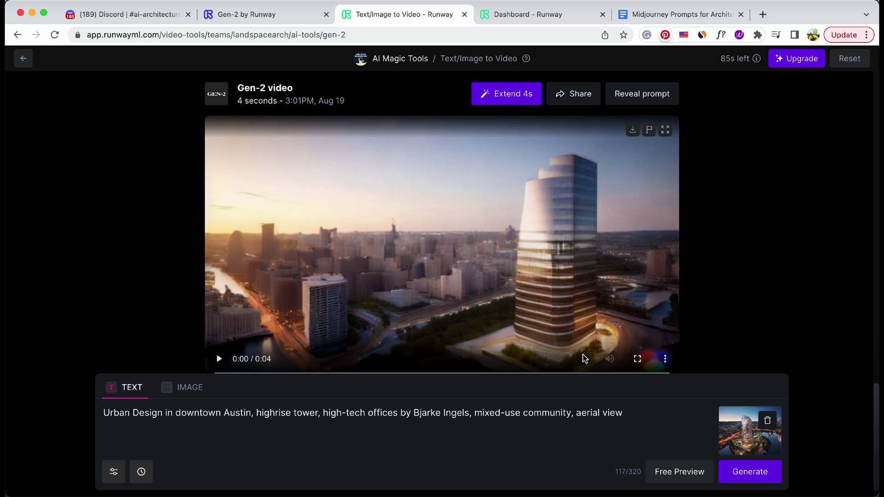
left_click(219, 359)
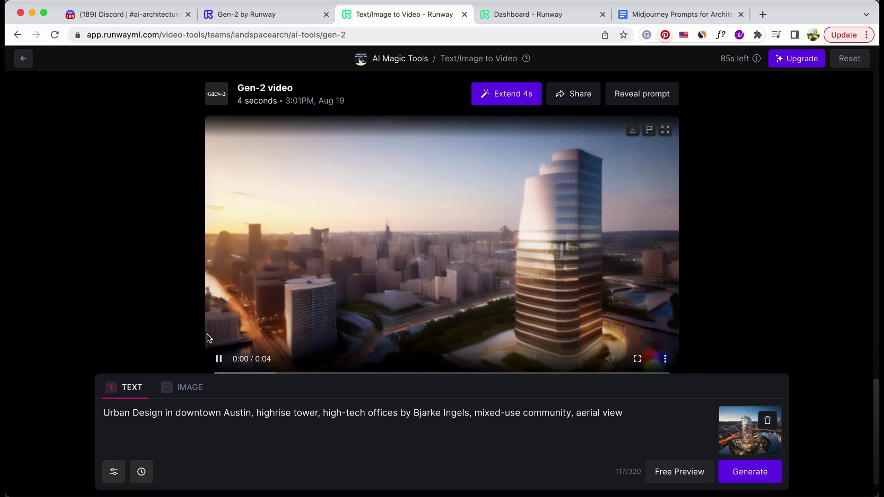
left_click(653, 95)
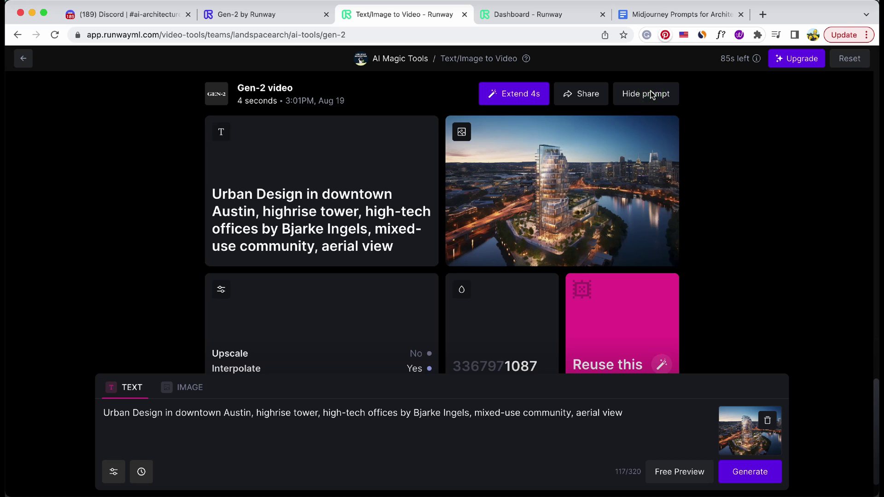
Scroll back to the earlier 2:56PM night-time tower clip and replay it for comparison.
scroll(504, 226, "down", 2)
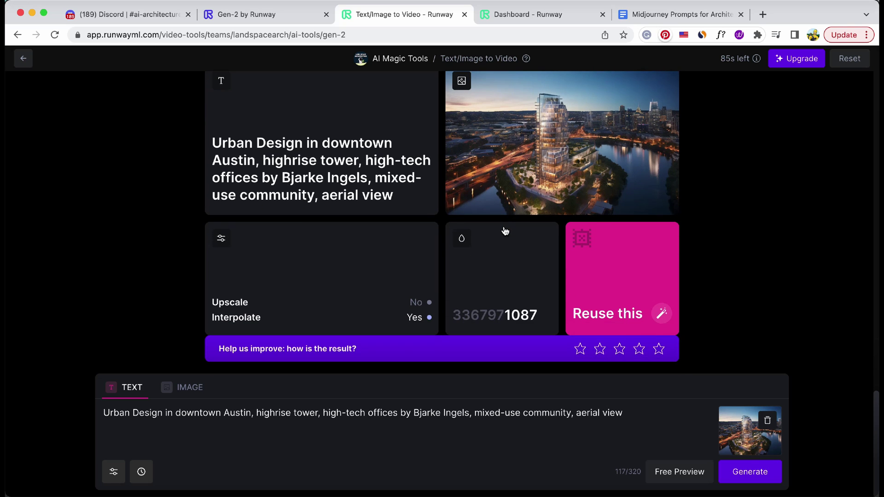
scroll(504, 225, "up", 1)
scroll(504, 229, "up", 1)
scroll(504, 229, "down", 1)
scroll(504, 229, "up", 2)
scroll(504, 229, "up", 6)
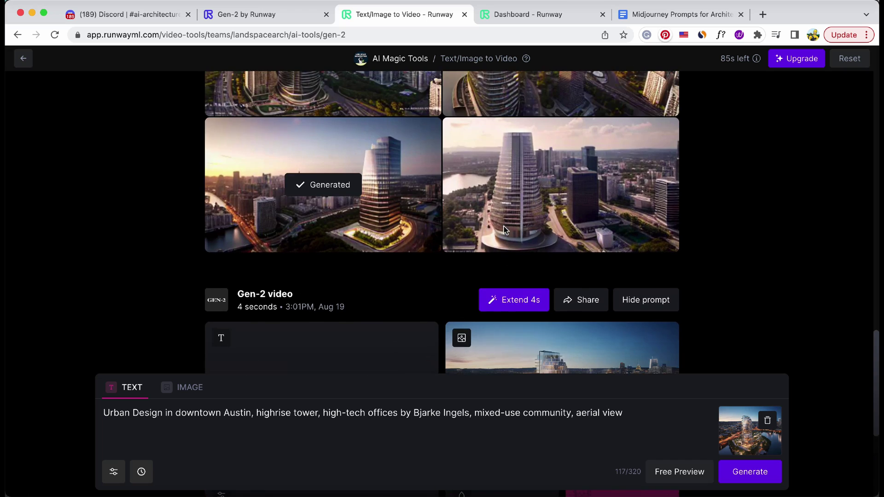
scroll(504, 225, "up", 3)
scroll(504, 226, "down", 2)
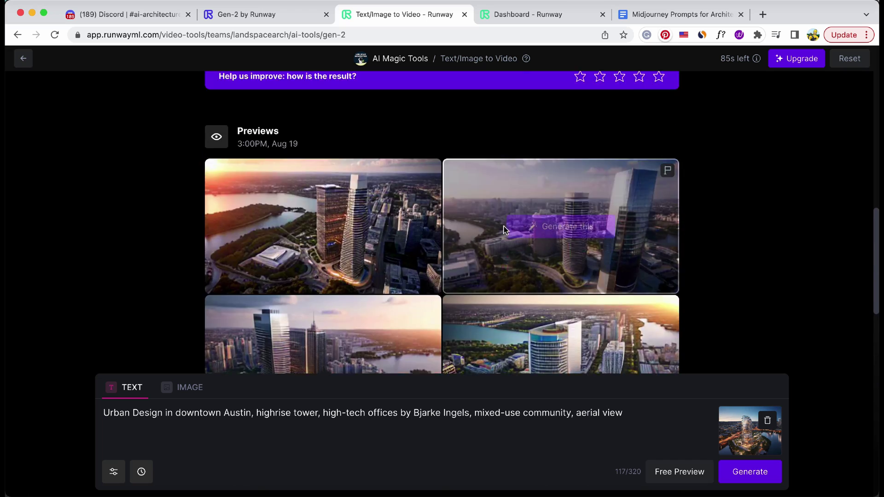
scroll(504, 225, "up", 10)
scroll(506, 231, "down", 5)
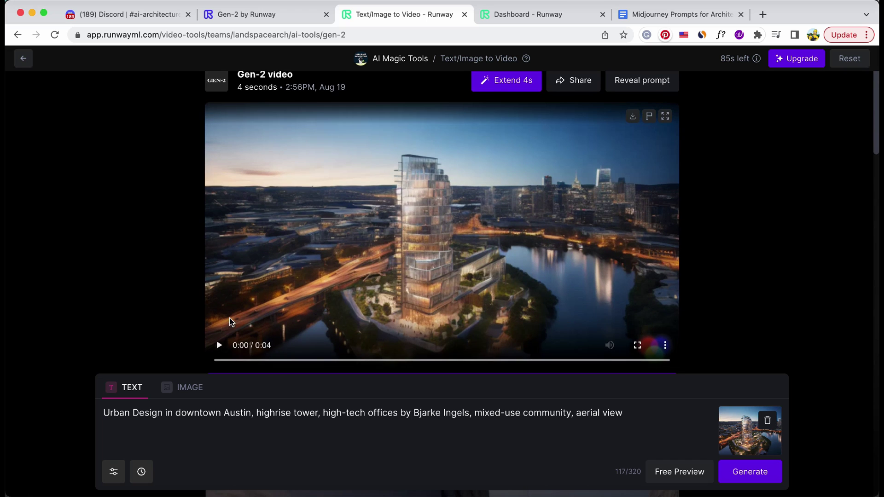
left_click(220, 344)
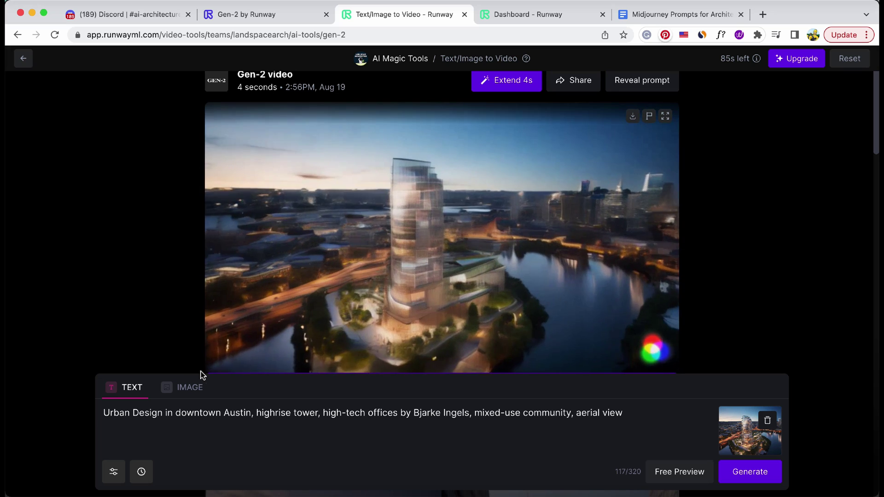
scroll(212, 325, "up", 1)
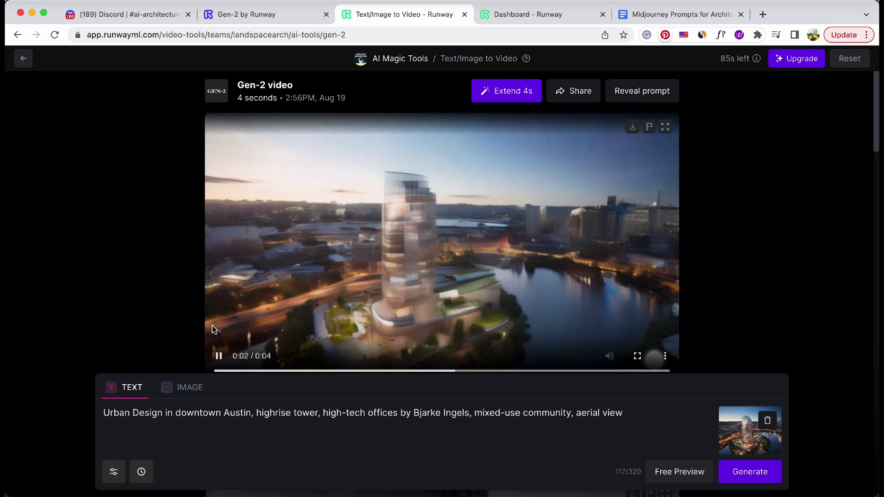
In Image mode, delete the Austin tower image and load the Saudi Arabia circular city PNG.
left_click(182, 393)
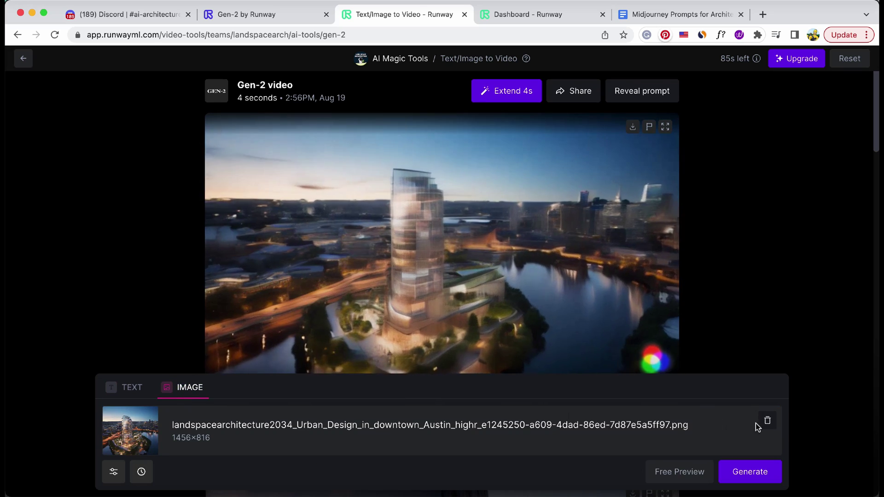
left_click(766, 421)
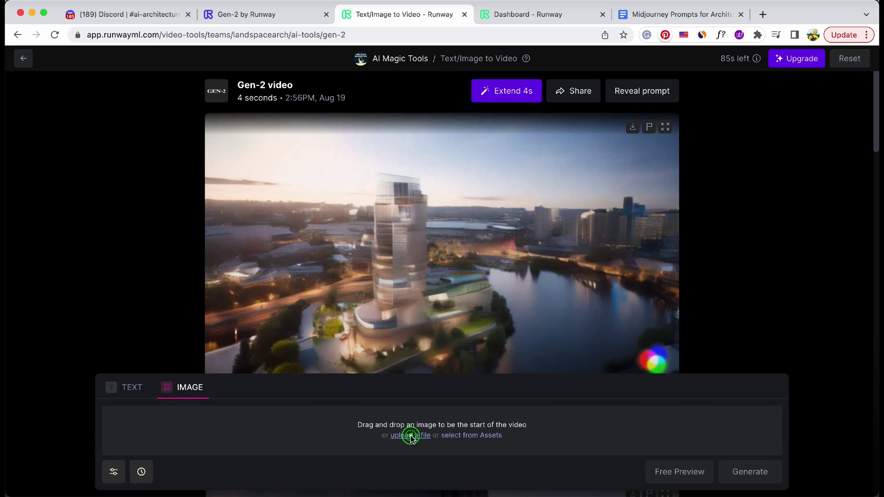
left_click(410, 435)
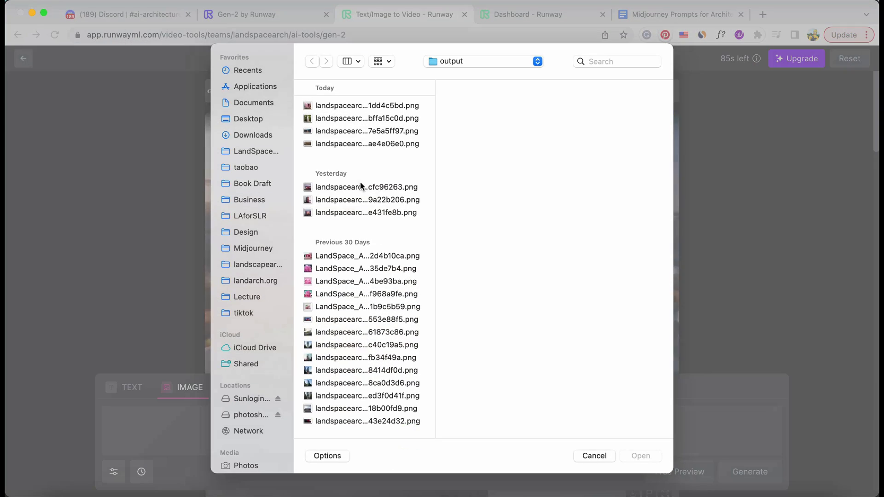
left_click(359, 107)
left_click(355, 119)
left_click(363, 131)
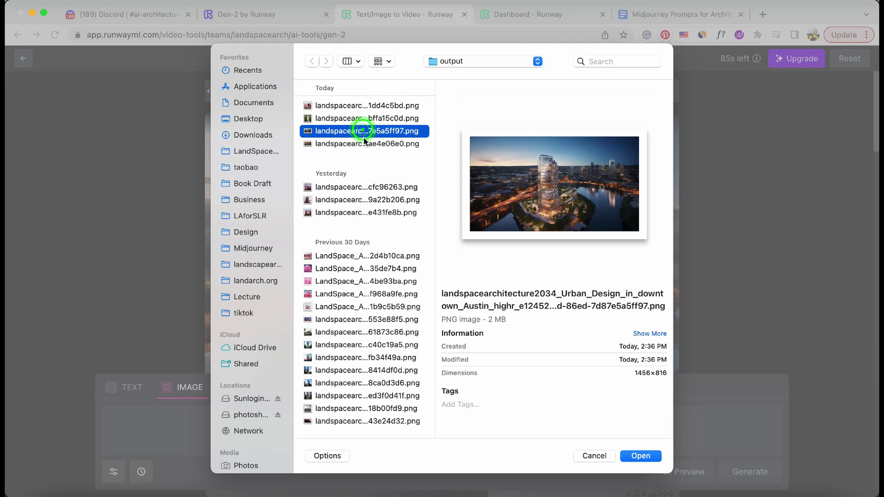
left_click(364, 143)
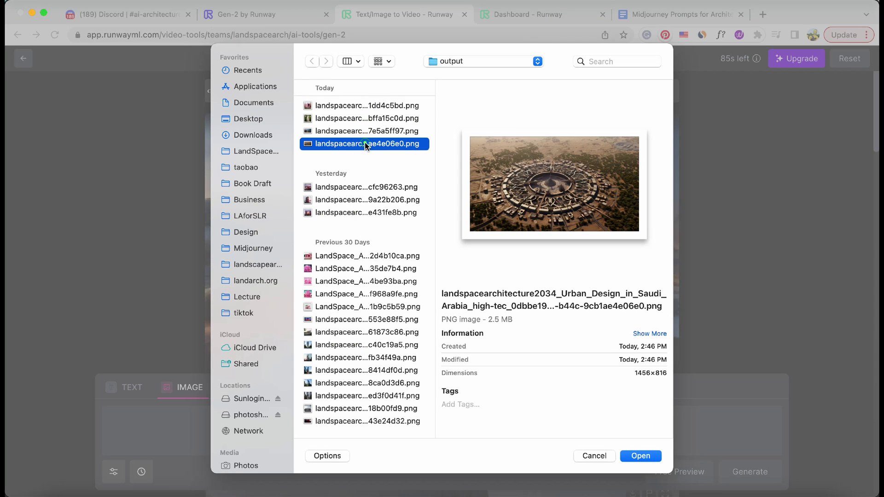
double_click(365, 143)
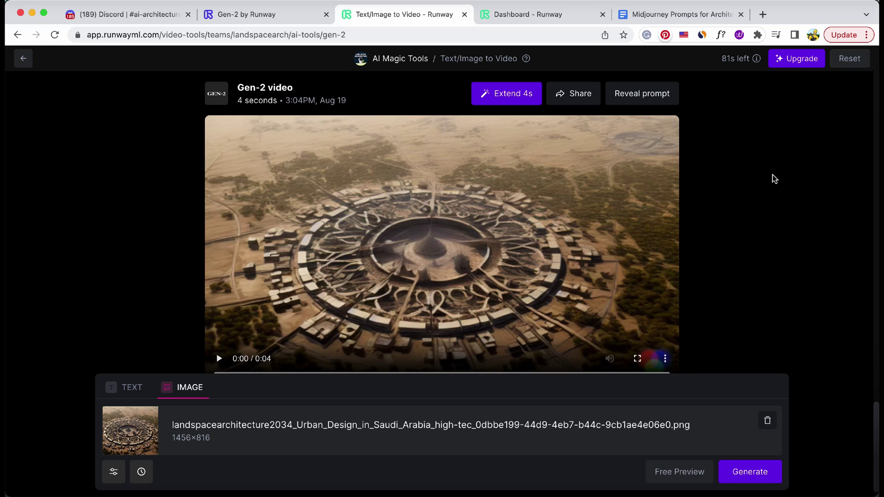
Play the finished four-second Gen-2 clip of the Saudi circular city.
left_click(219, 359)
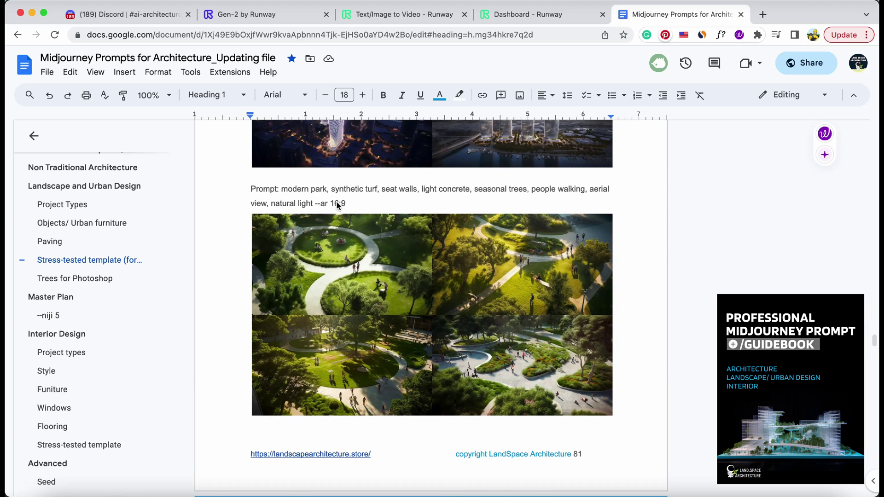
Select the modern park prompt text in the Midjourney Prompts for Architecture doc.
left_click_drag(346, 204, 282, 189)
key("ctrl+c")
Submit the copied modern park prompt to Midjourney with /imagine in #ai-architecture.
left_click(107, 15)
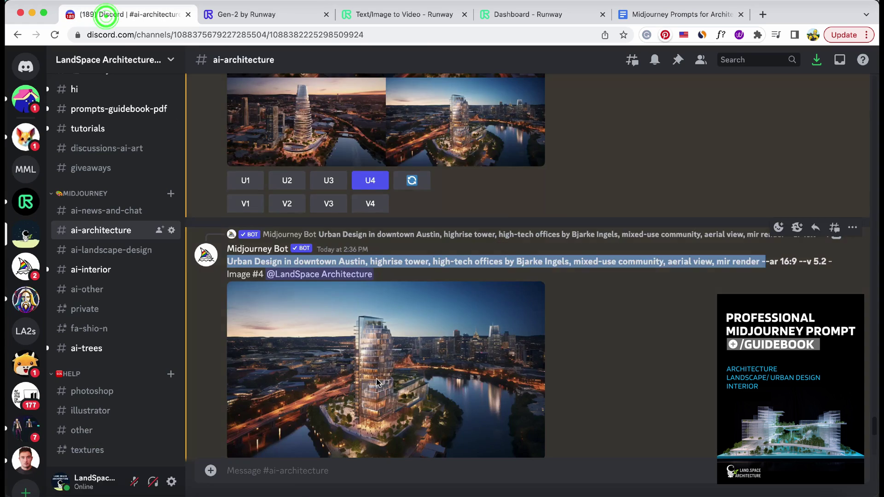
left_click(352, 470)
type("/")
key("Tab")
key("ctrl+v")
key("Return")
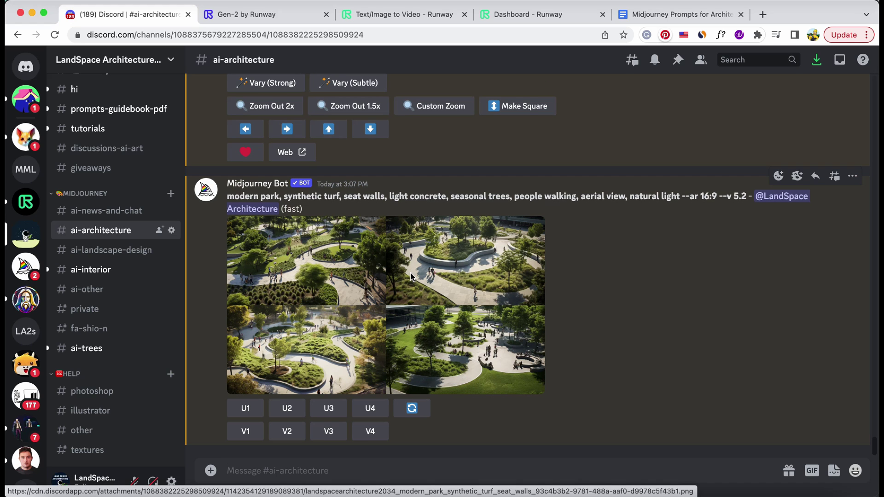
Upscale the second park image (U2) and view it full size.
left_click(286, 407)
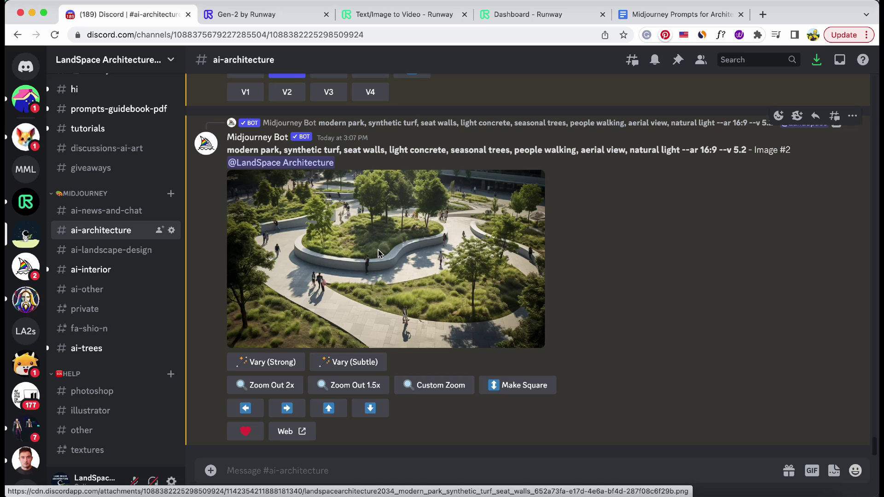
left_click(379, 254)
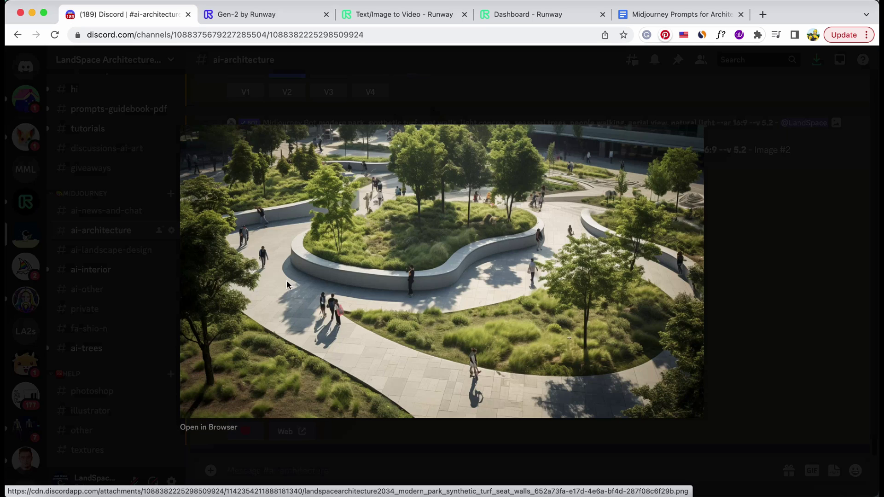
left_click(431, 99)
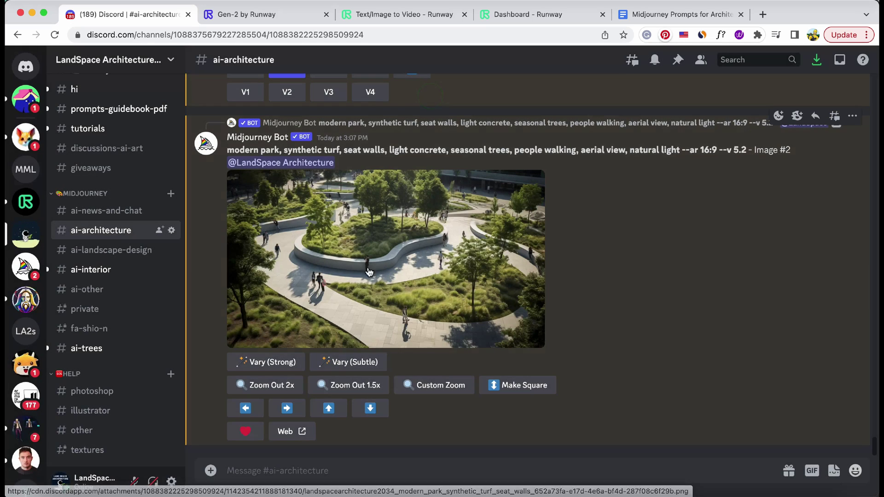
Zoom out the upscaled park image 2x and inspect the new grid full size.
left_click(286, 388)
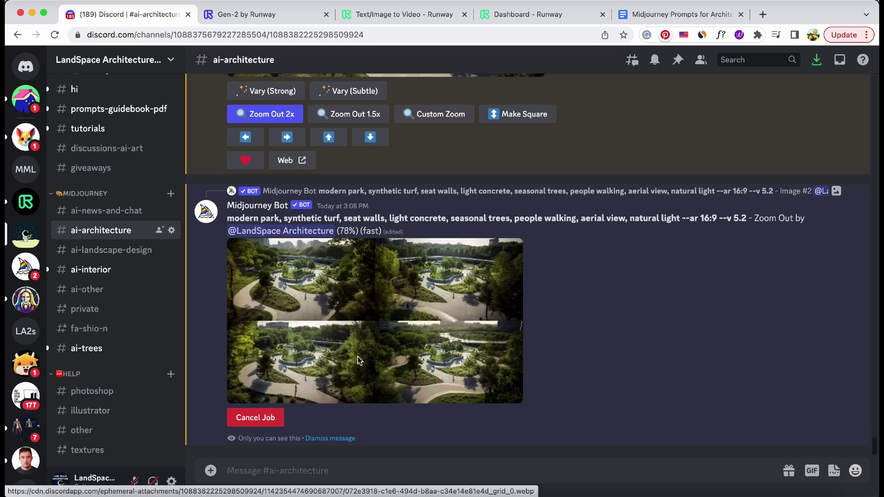
left_click(480, 257)
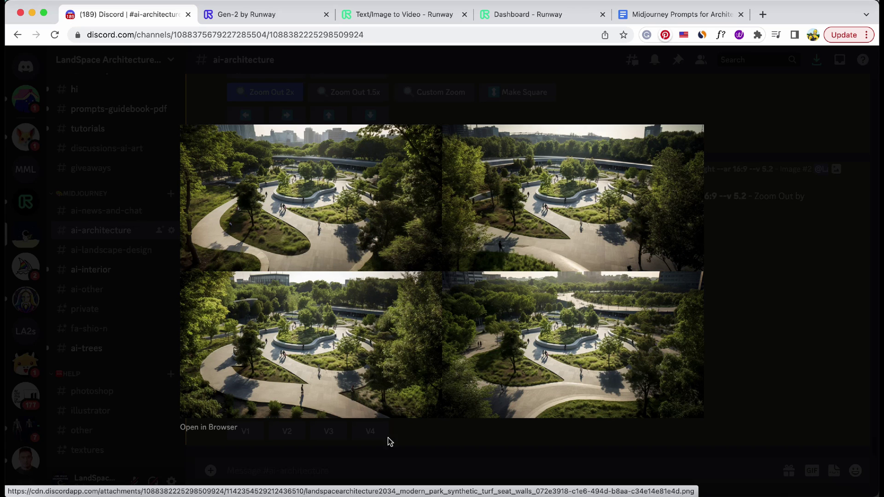
left_click(514, 78)
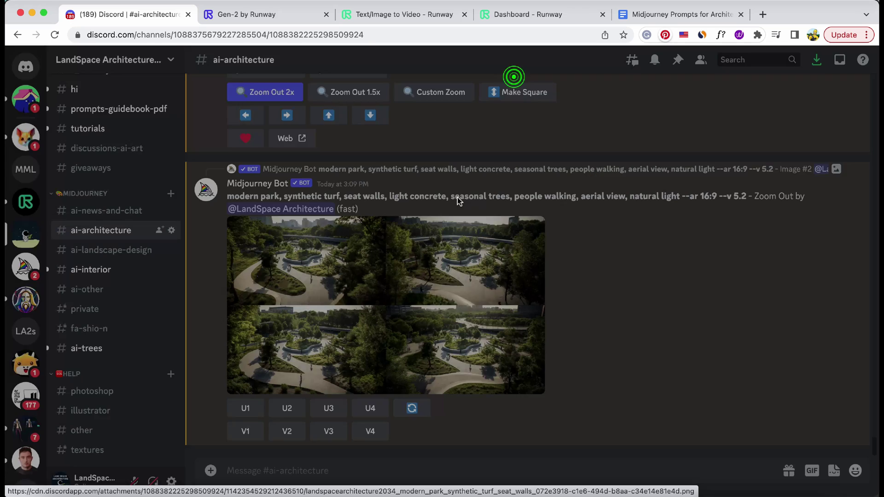
Upscale the fourth zoomed-out park image (U4) and compare it with Image #2.
left_click(374, 409)
scroll(374, 409, "up", 10)
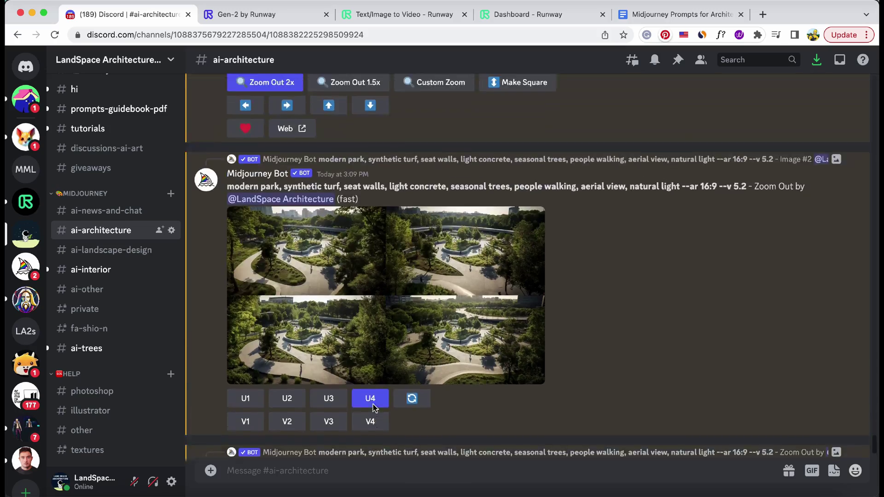
scroll(375, 410, "down", 10)
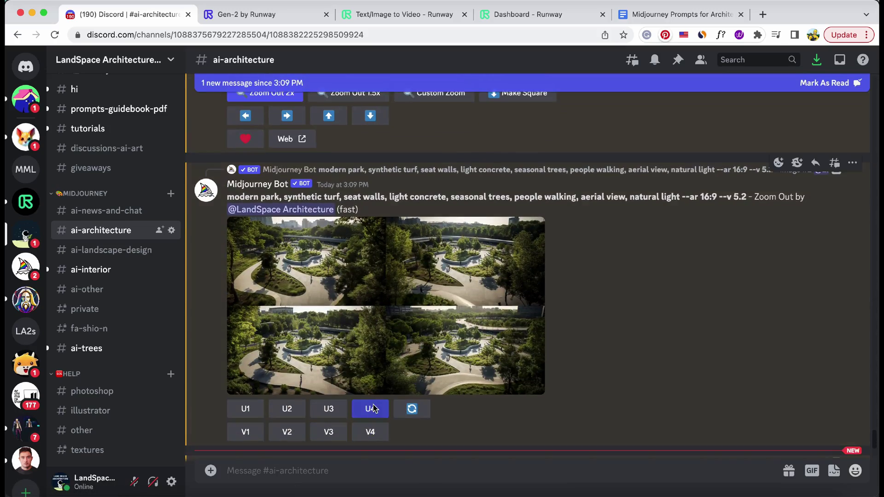
left_click(374, 292)
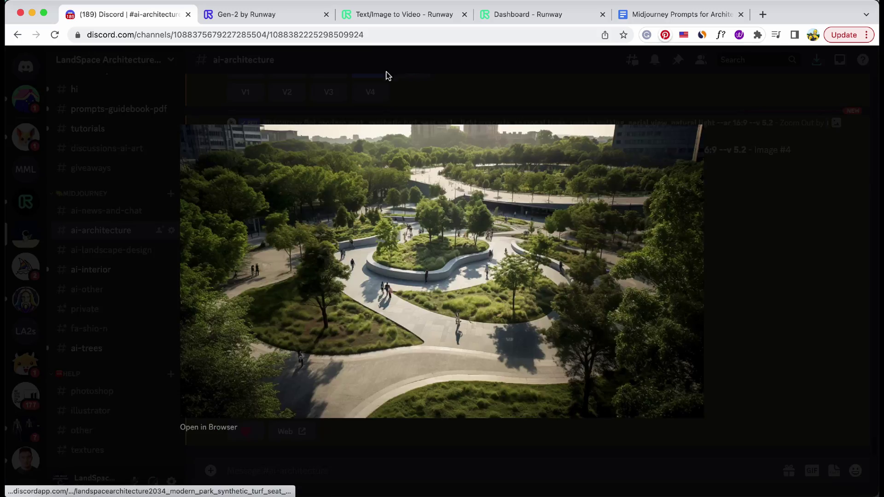
left_click(385, 76)
scroll(386, 227, "up", 10)
scroll(386, 227, "up", 2)
left_click(385, 223)
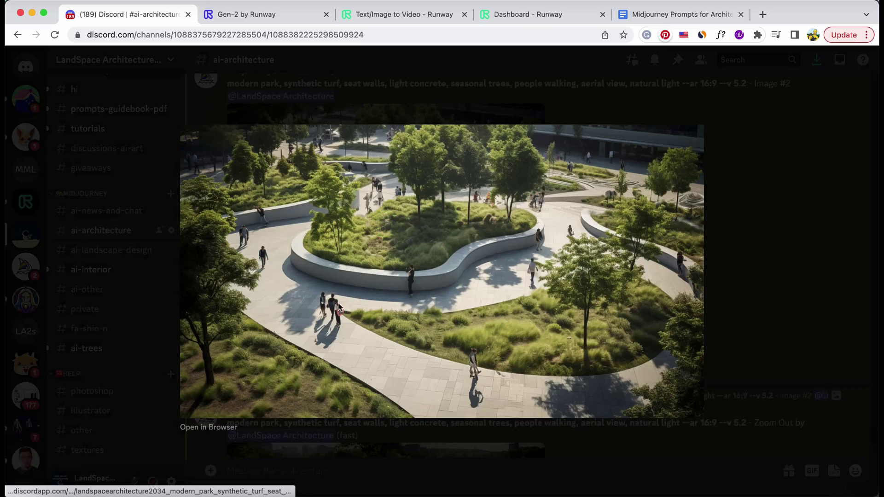
left_click(404, 111)
scroll(373, 113, "down", 10)
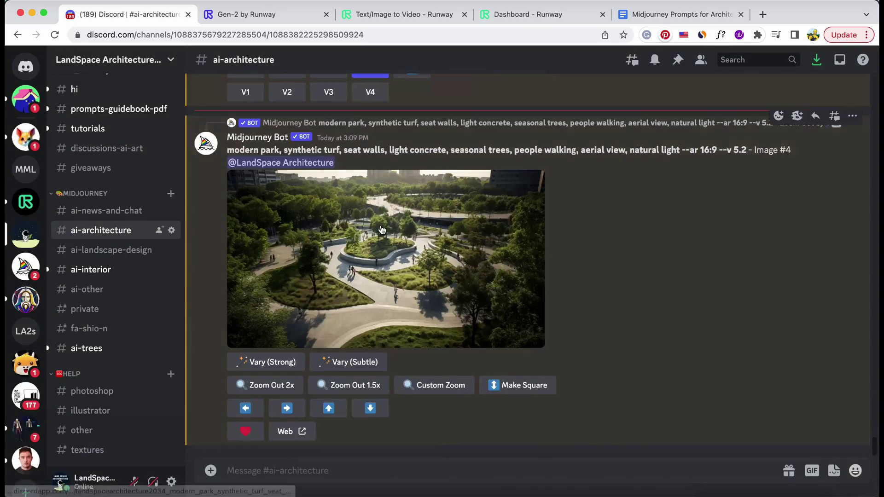
Save the upscaled Image #4 as a PNG, then go to Runway's Gen-2 page.
left_click(364, 217)
right_click(380, 246)
left_click(402, 265)
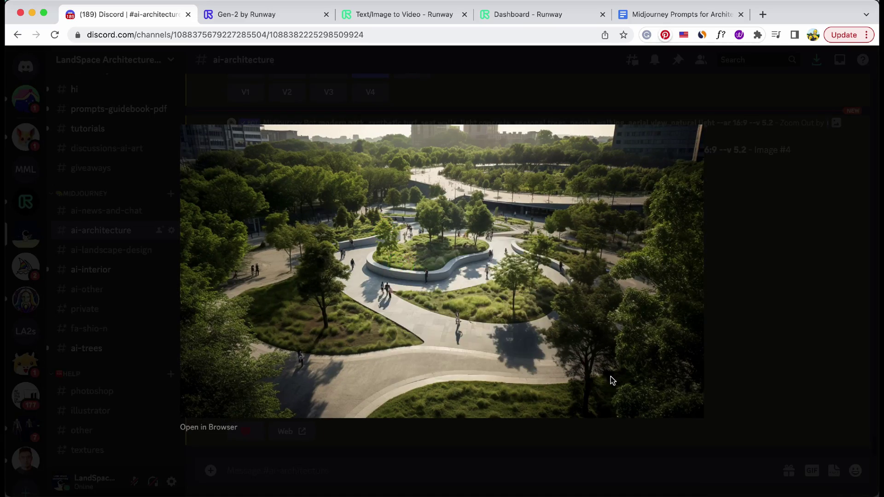
left_click(639, 361)
left_click(415, 15)
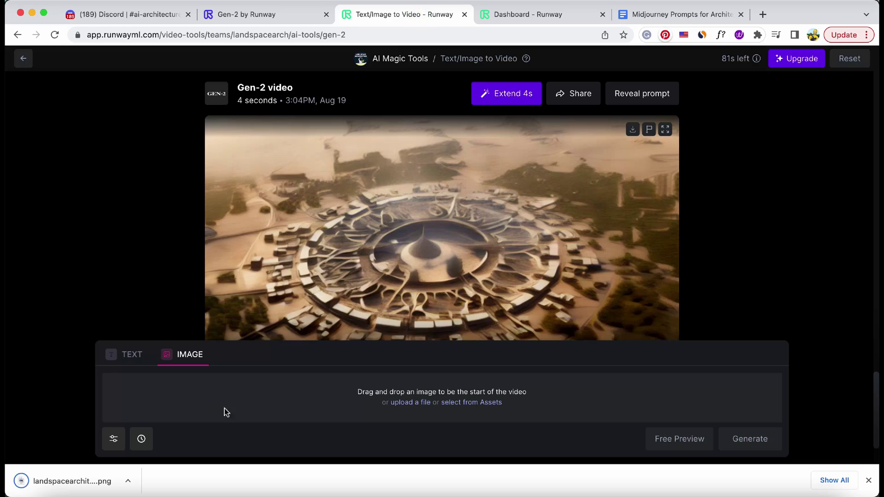
Upload the saved modern park PNG and generate a 4-second Gen-2 video from it.
left_click(416, 402)
left_click(433, 120)
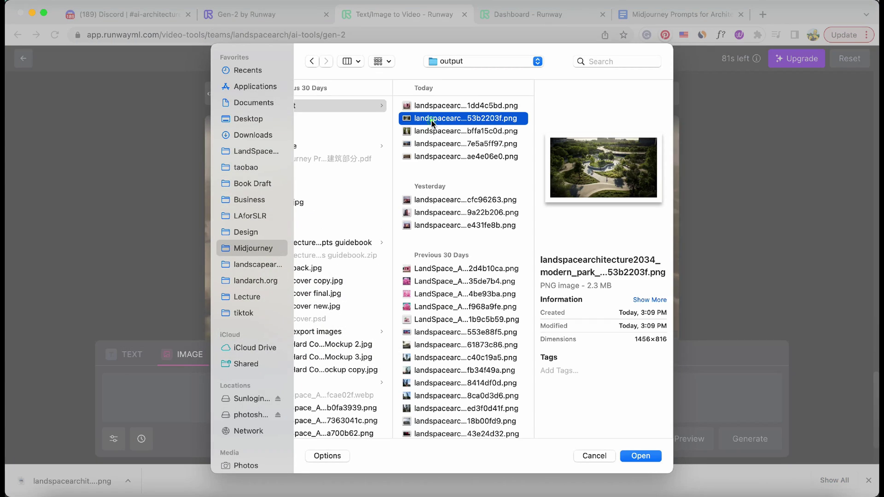
double_click(432, 120)
left_click(750, 471)
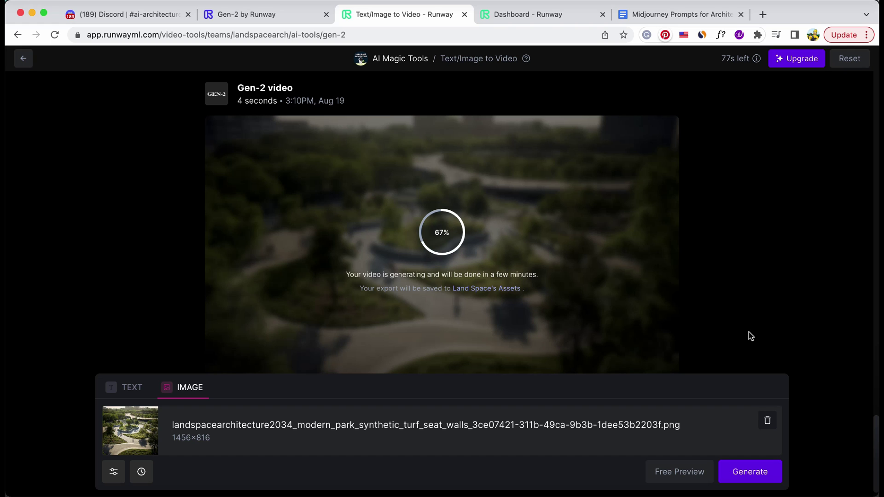
Play the finished park video, download it as an MP4, and return to Discord.
left_click(220, 359)
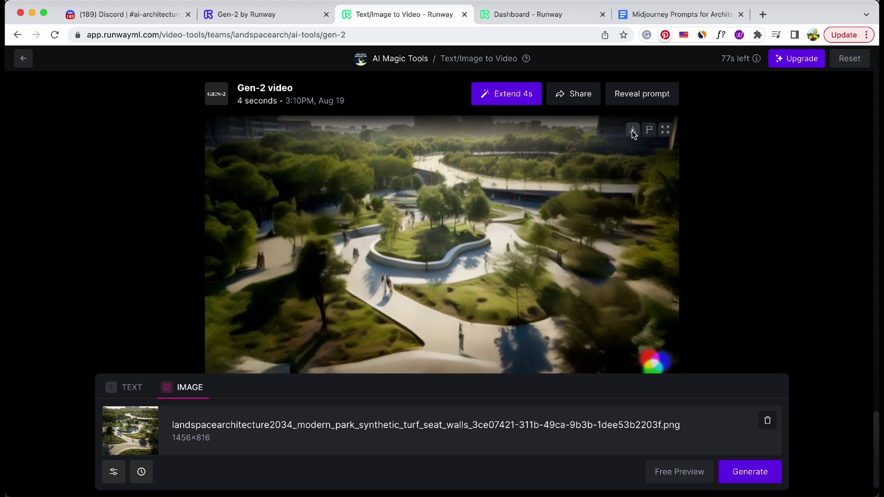
left_click(633, 131)
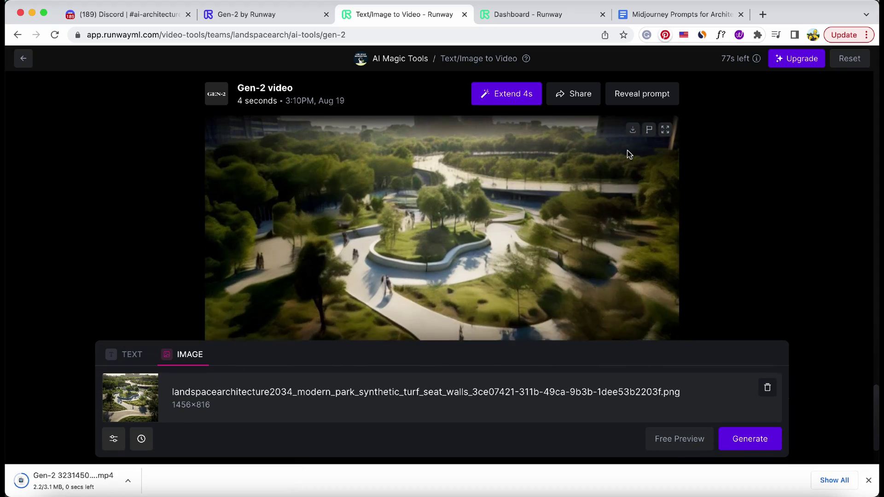
key("super+1")
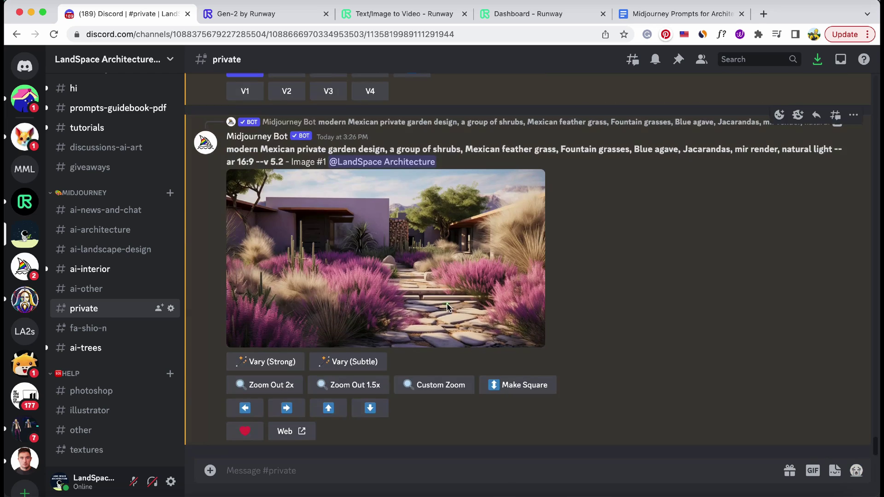
View the Mexican garden render full size, close it, and go back to Runway's Text/Image to Video page.
left_click(447, 308)
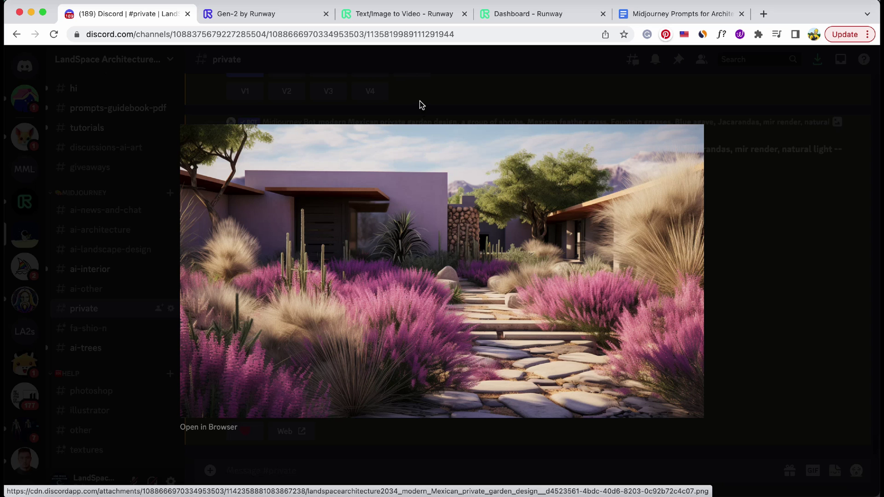
left_click(420, 103)
left_click(290, 17)
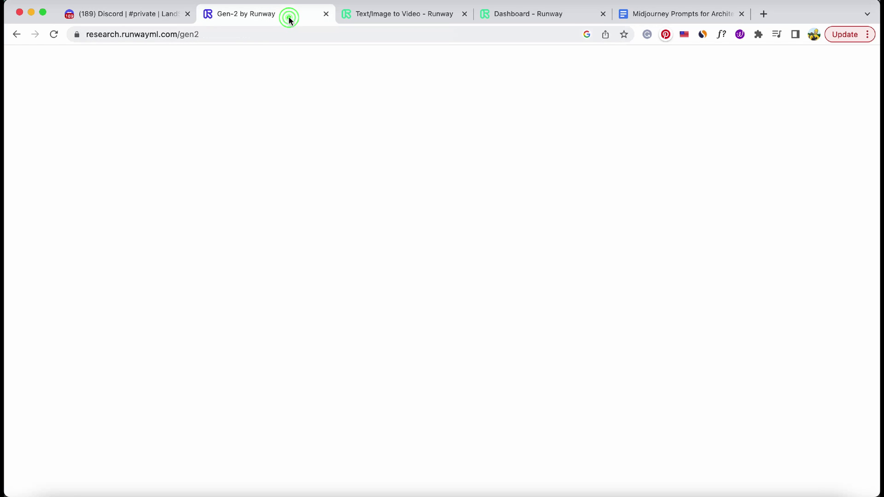
left_click(395, 13)
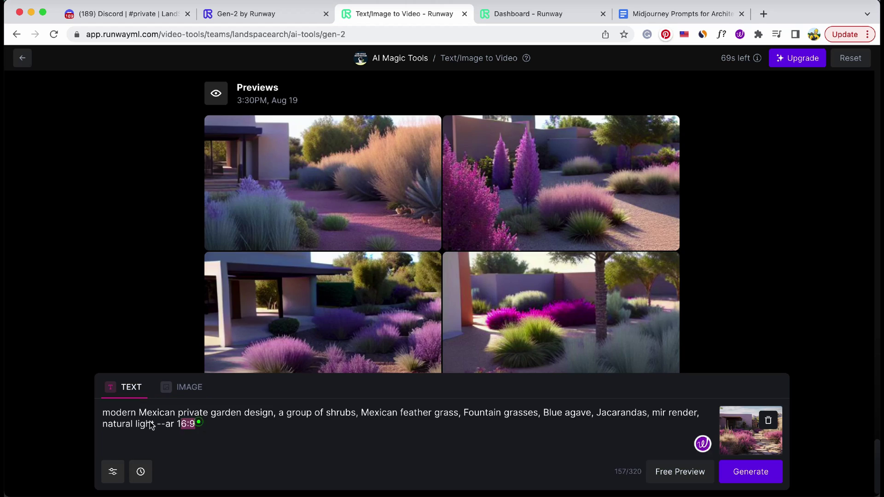
Generate a 4-second video from the top-left Mexican garden preview and play it.
left_click_drag(196, 423, 94, 412)
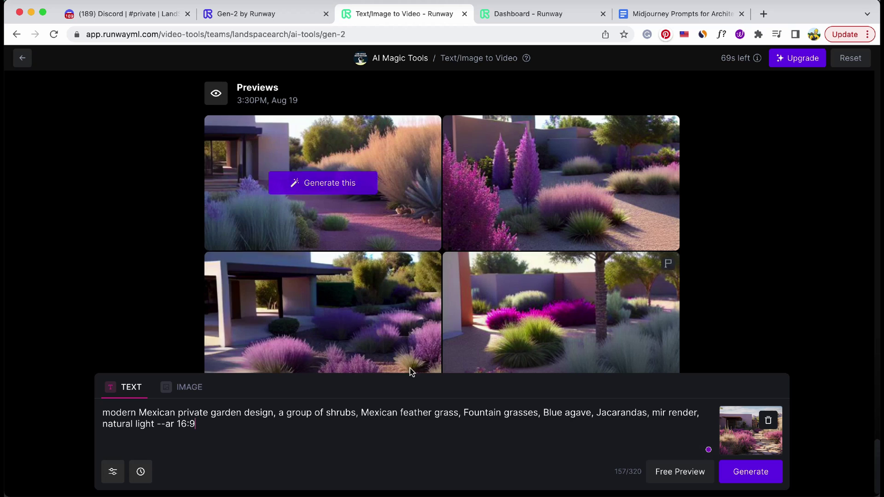
left_click(327, 182)
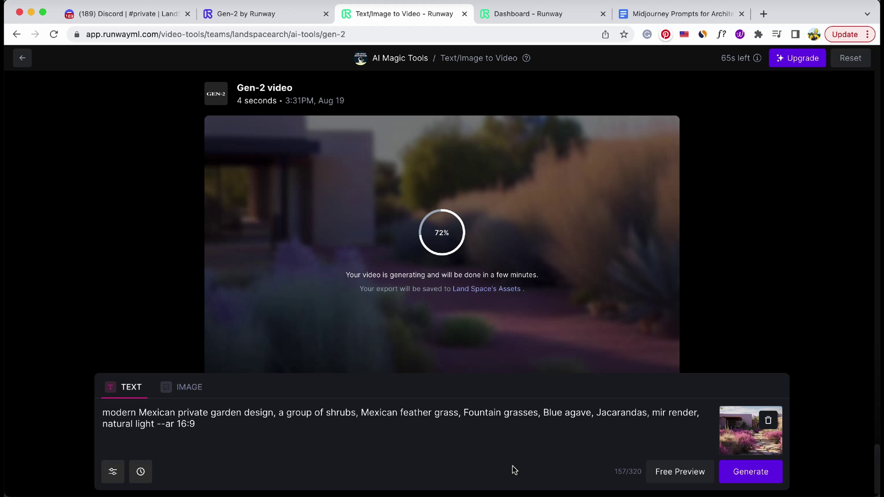
left_click(217, 359)
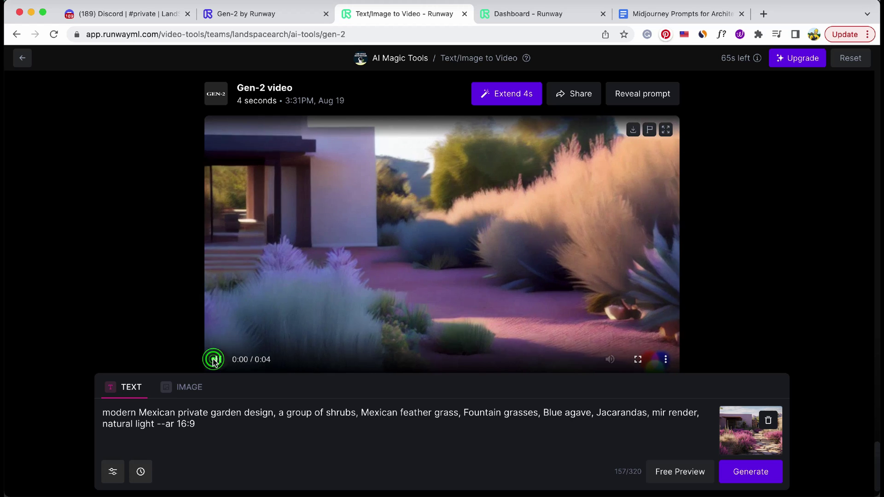